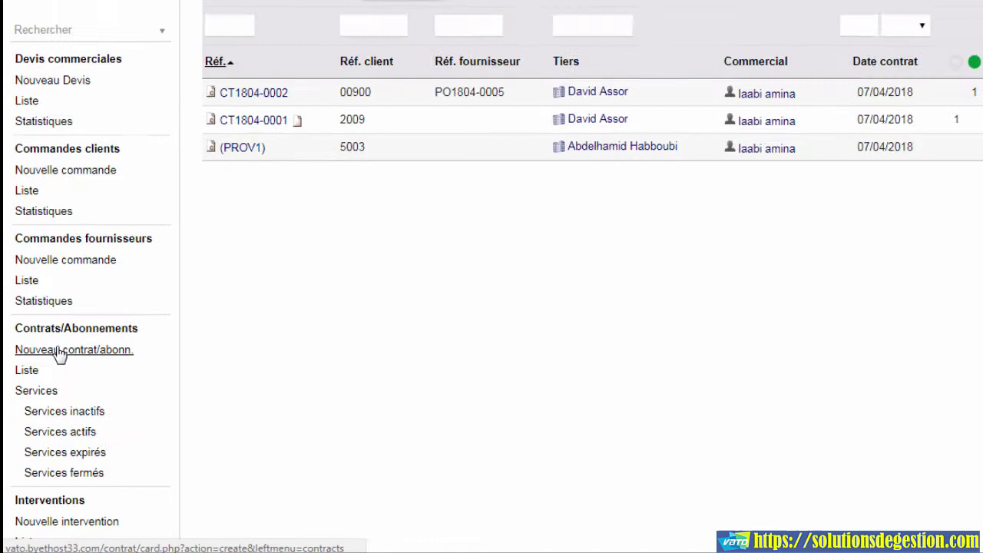
- Start a new contract and fill in its customer reference and supplier reference
left_click(59, 350)
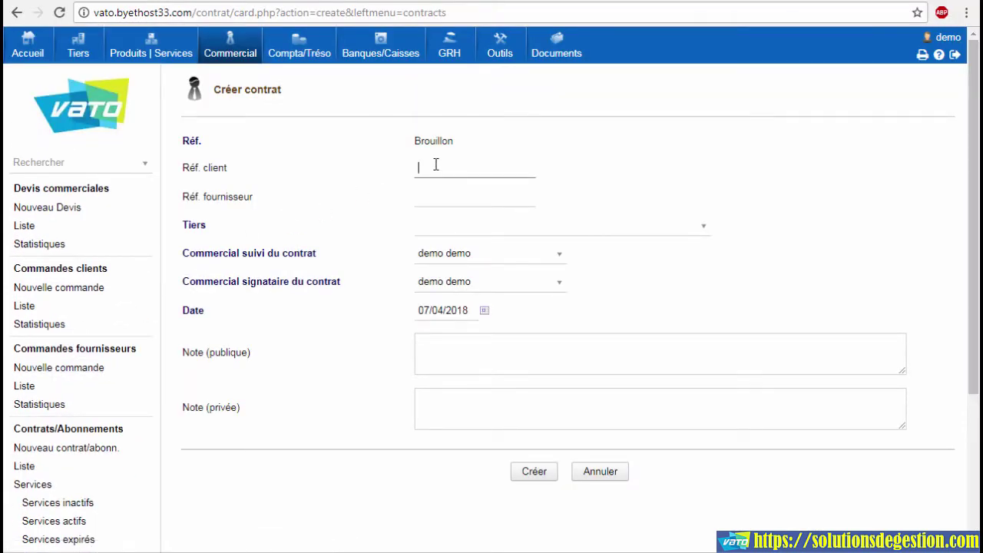
left_click(436, 164)
type("2006")
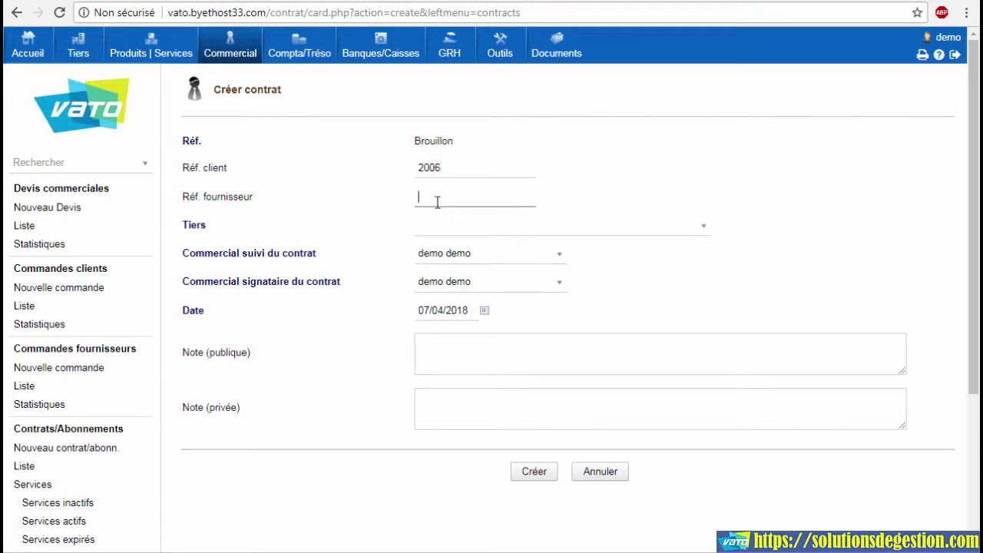
left_click(437, 198)
left_click(441, 216)
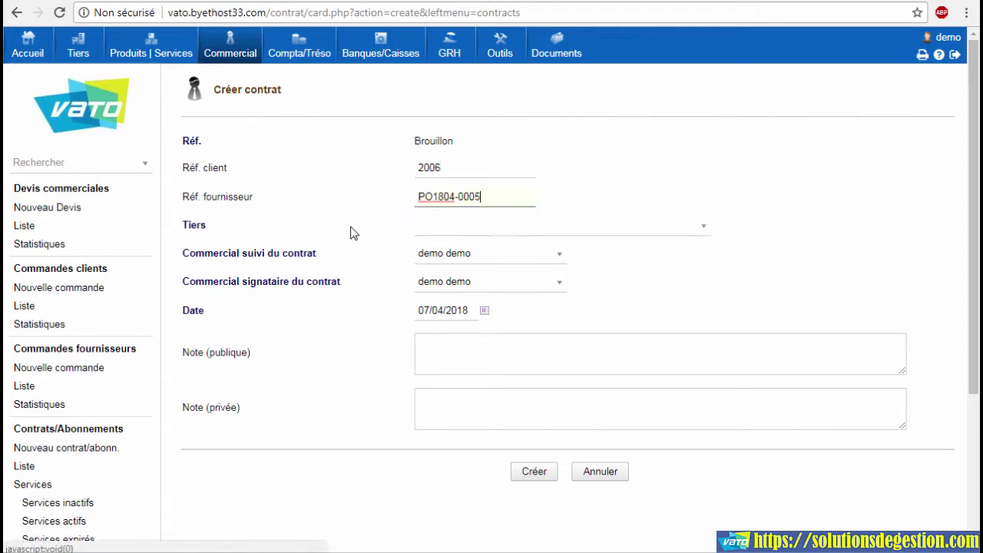
- Set the contract's third party to the client contact belonging to arvato
double_click(195, 223)
left_click(471, 226)
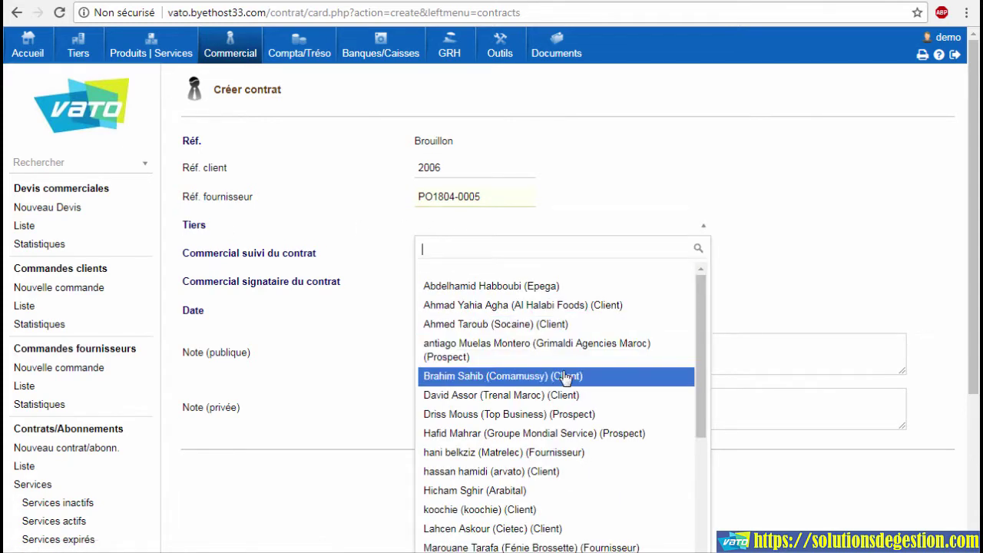
left_click(543, 471)
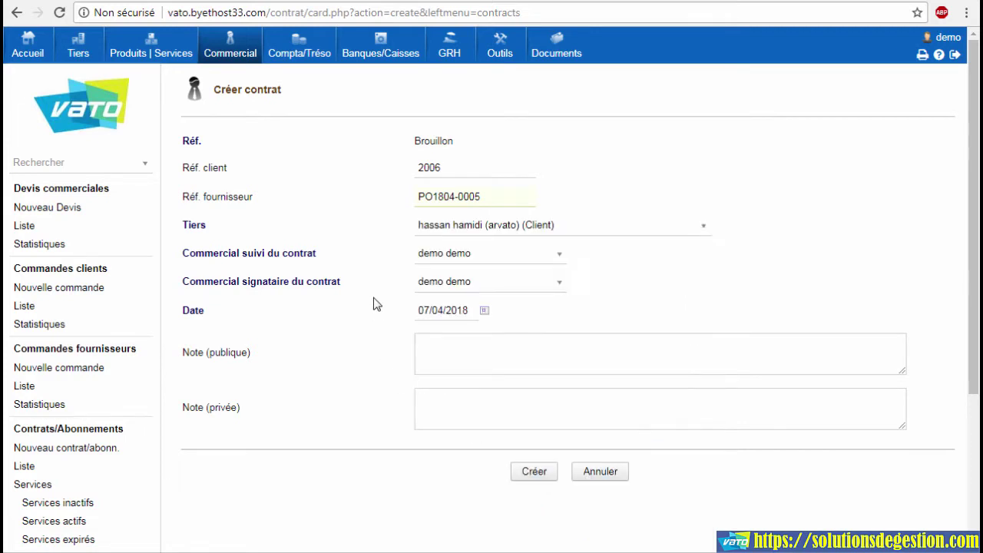
triple_click(254, 251)
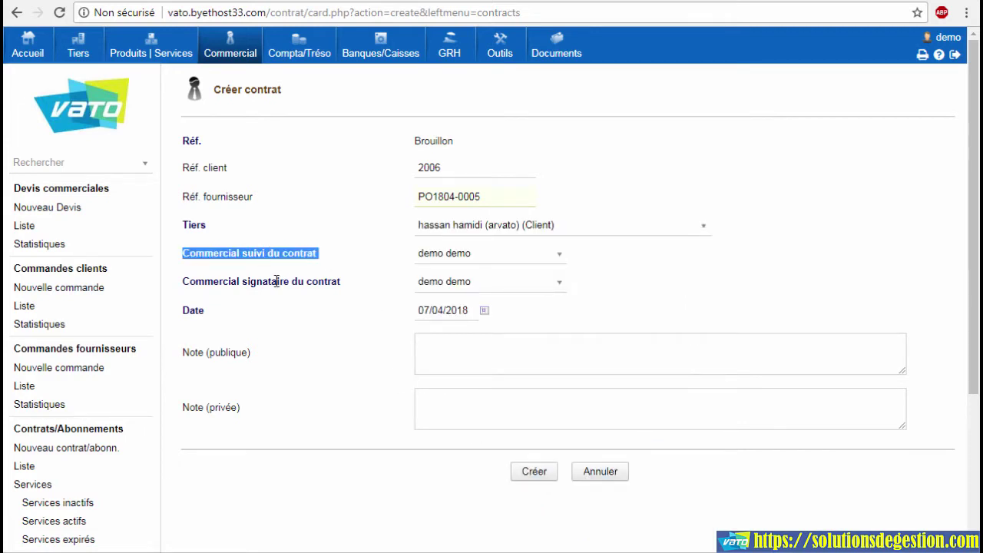
triple_click(276, 282)
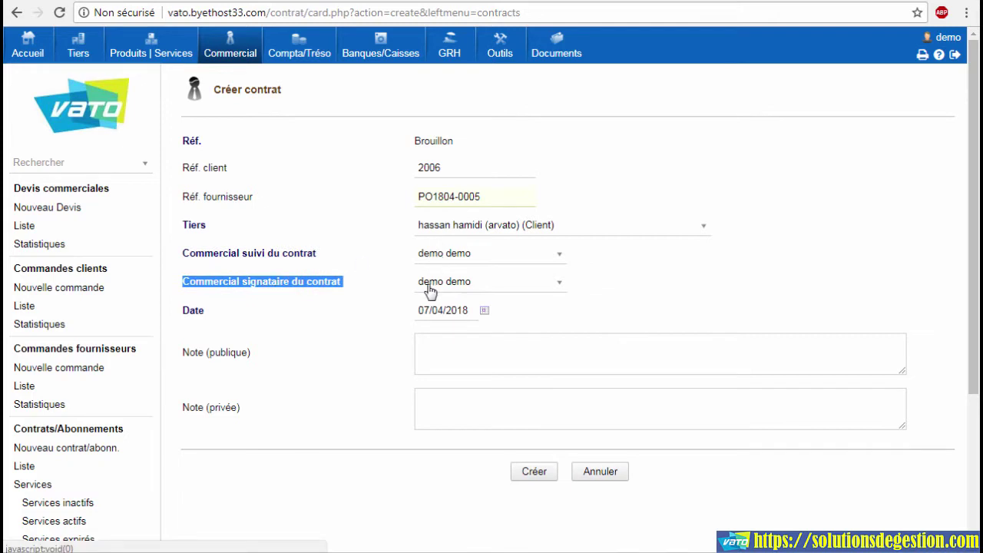
left_click(213, 329)
double_click(193, 311)
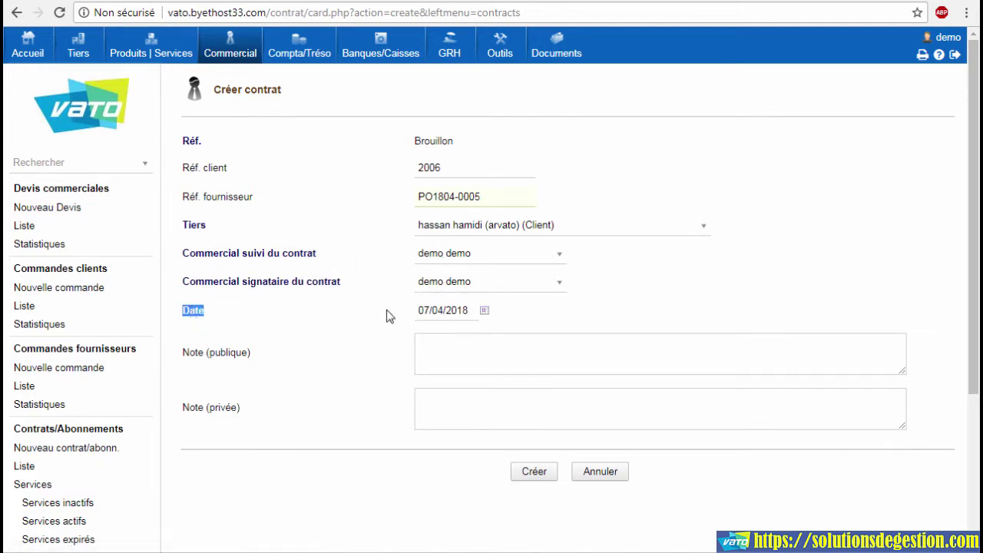
left_click(394, 367)
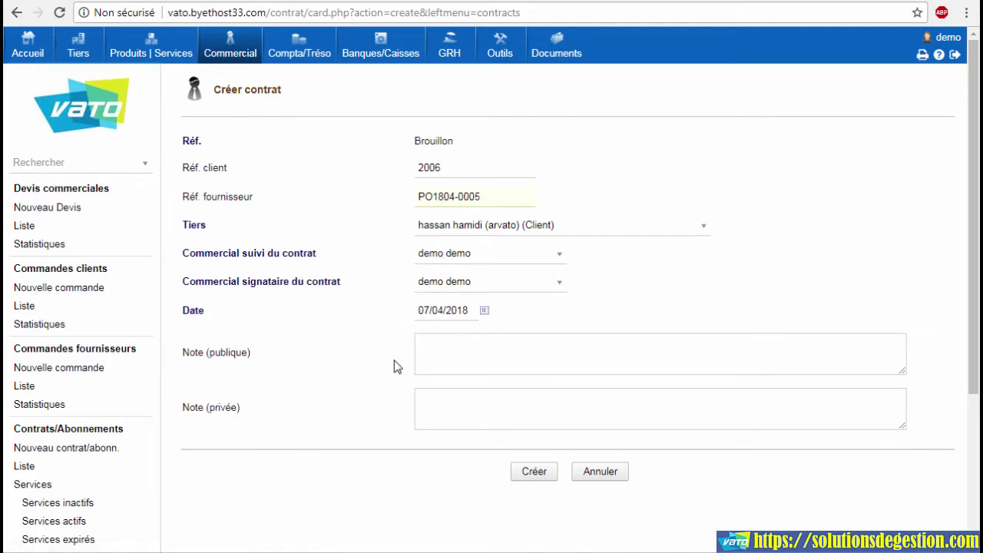
- Enter "votre note publique" as public note and "votre note privée" as private note, and create the contract
left_click(455, 353)
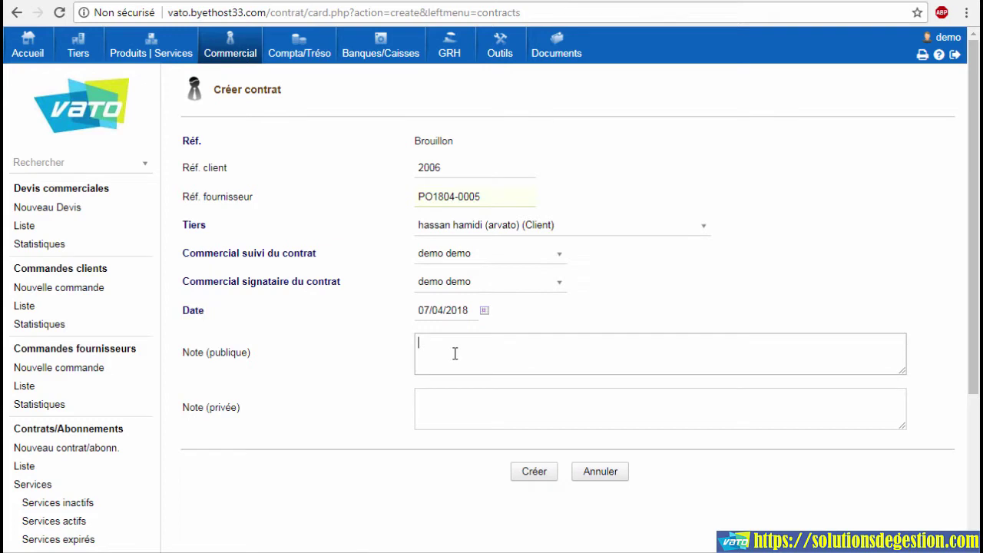
double_click(215, 407)
left_click(439, 406)
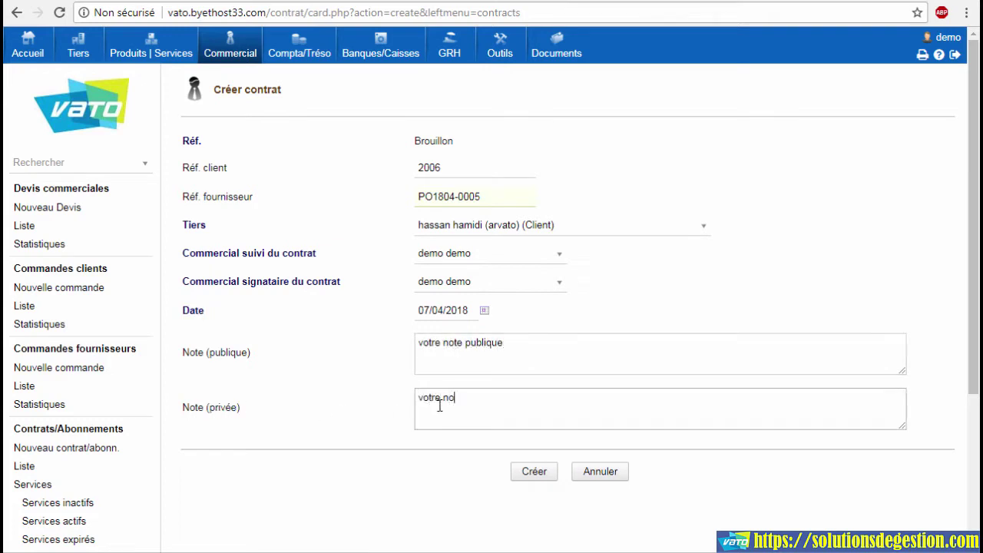
left_click(532, 475)
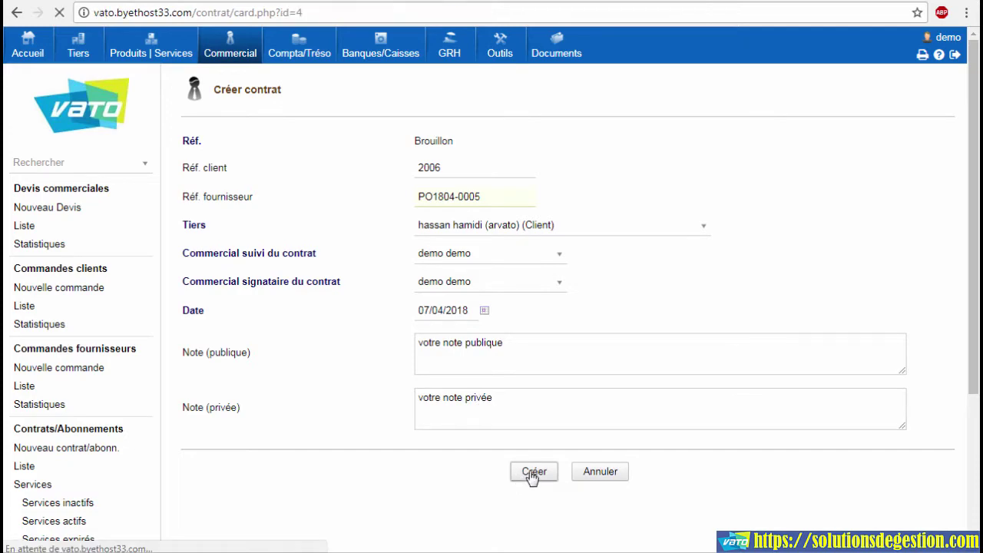
- Choose the predefined service "0009 - maintenance équipement industriel" for the contract's new line
scroll(518, 257, "down", 3)
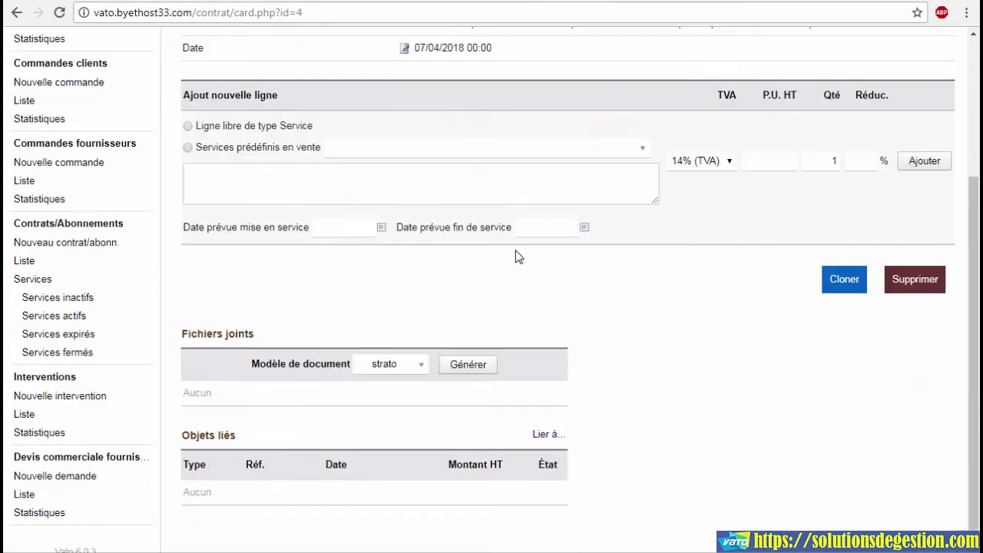
scroll(518, 257, "up", 3)
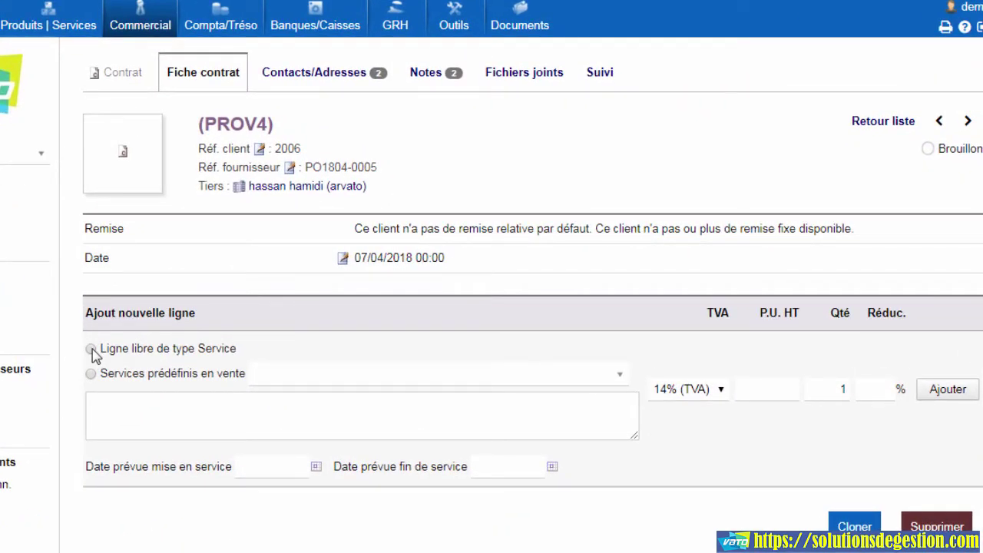
left_click(90, 373)
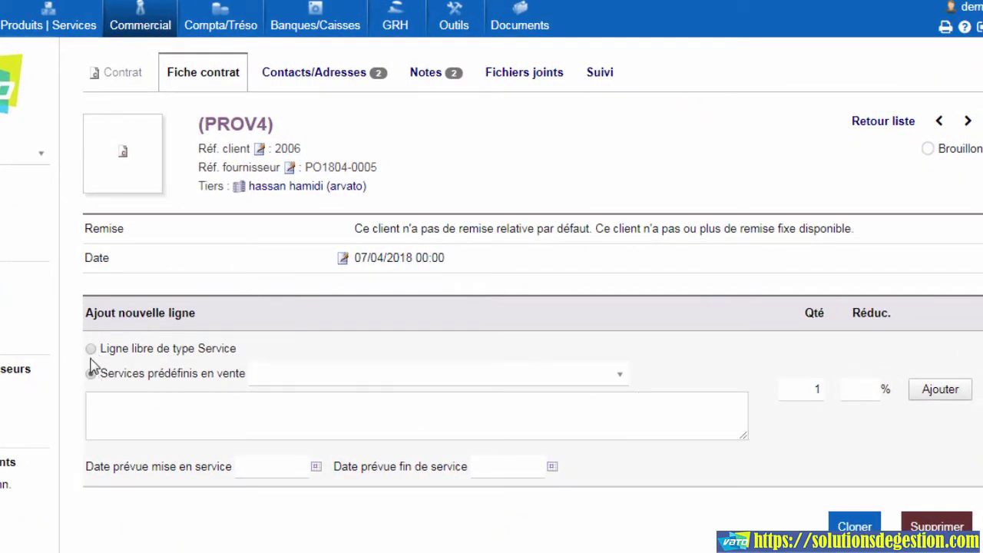
left_click(90, 350)
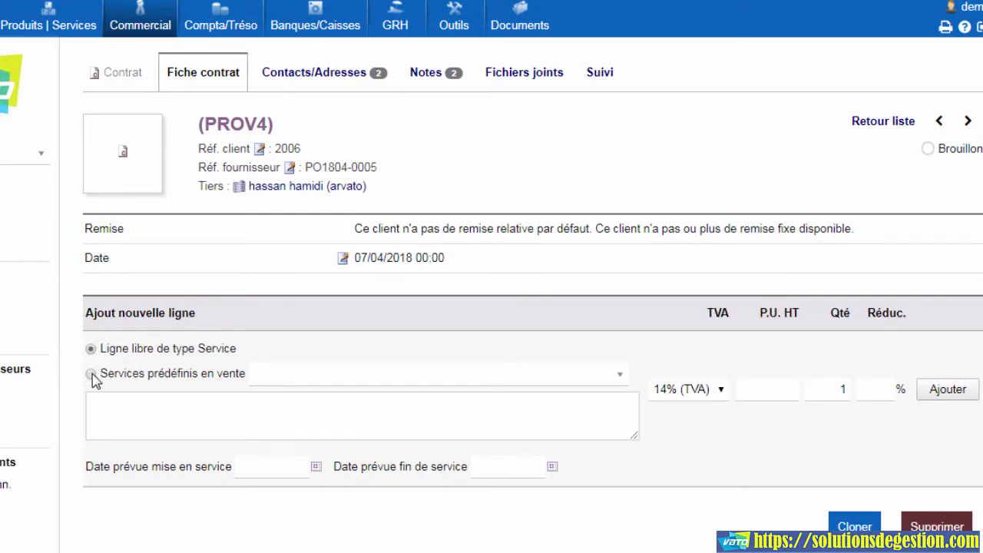
left_click(92, 374)
left_click(419, 383)
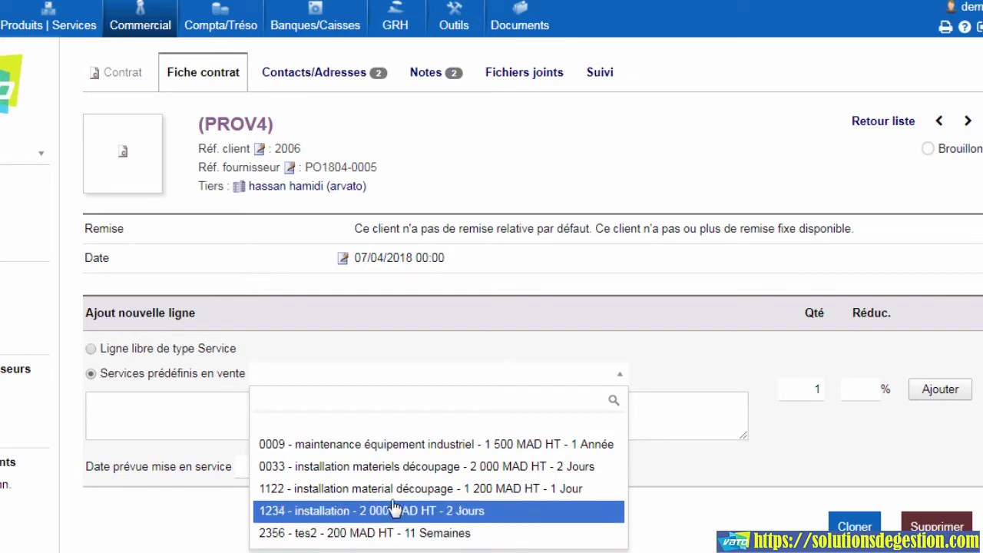
left_click(393, 447)
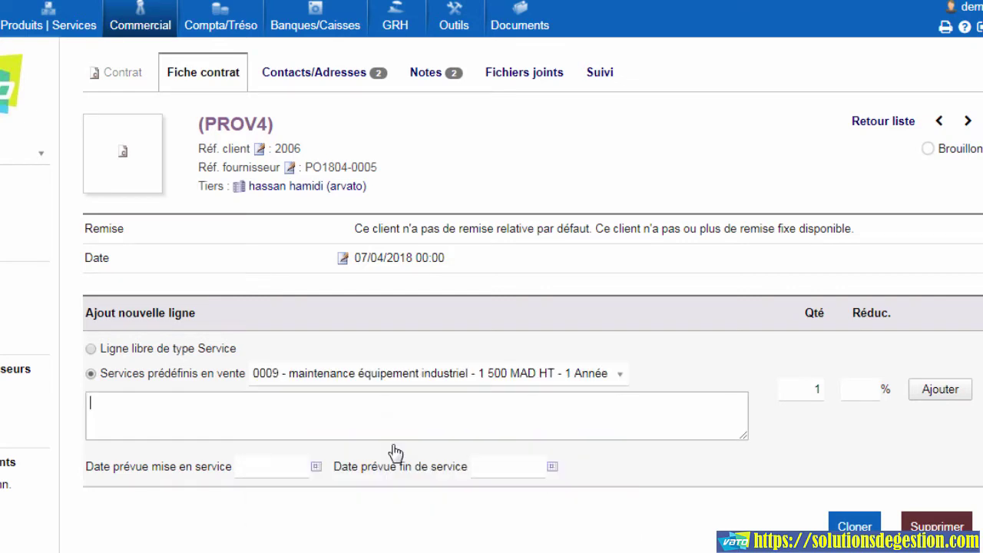
- Set the new service line's quantity to 30
left_click(815, 388)
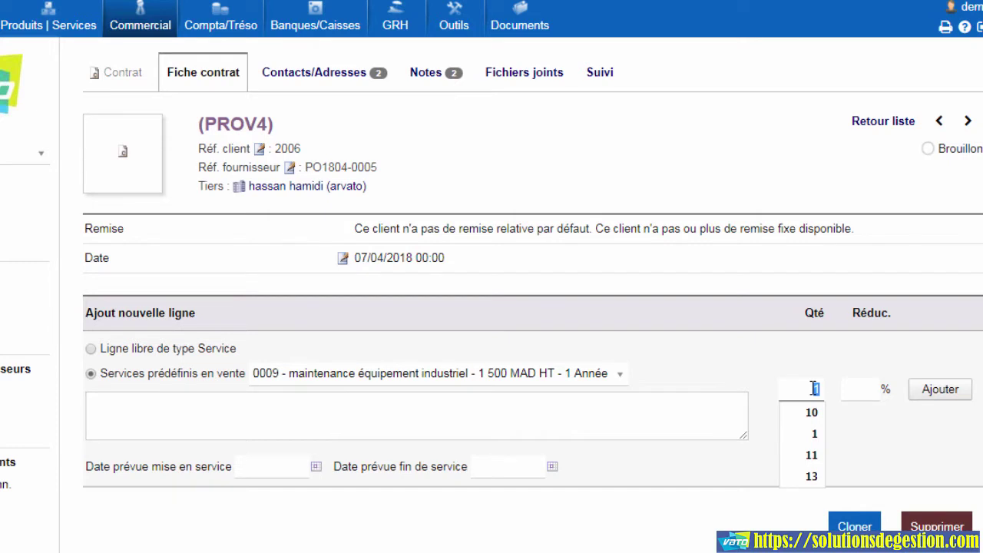
type("3")
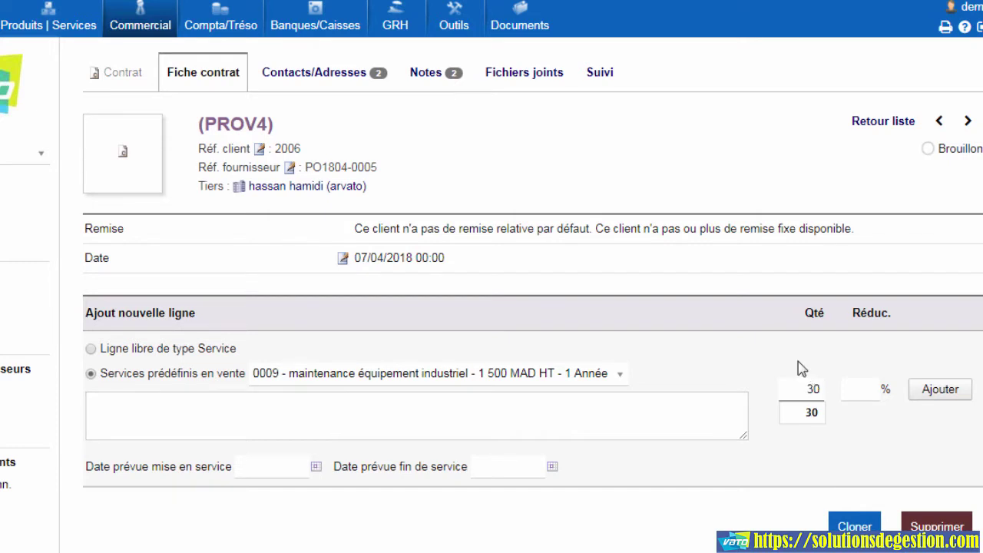
type("0")
left_click(801, 369)
left_click(577, 408)
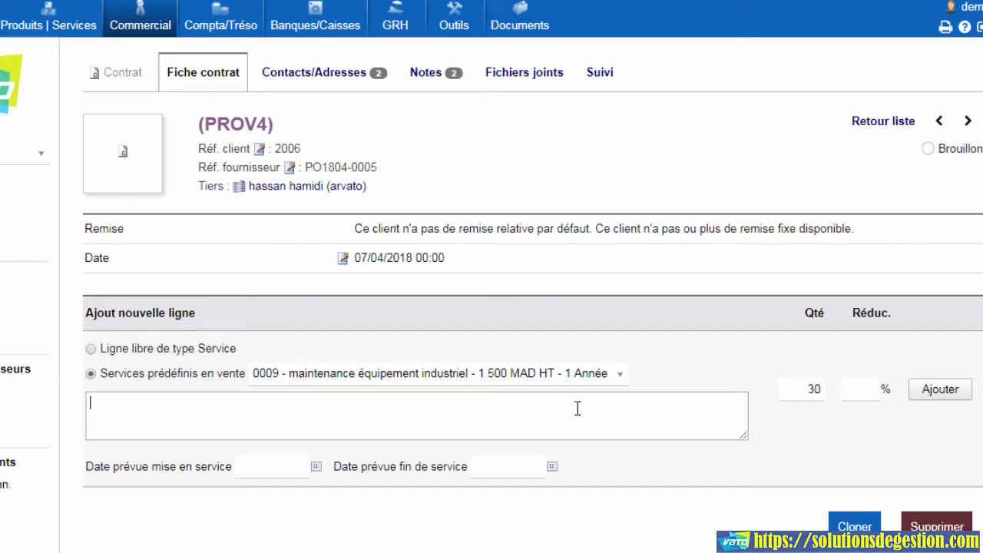
- Set the service line's planned start date (mise en service) to 07/04/2018
left_click(317, 468)
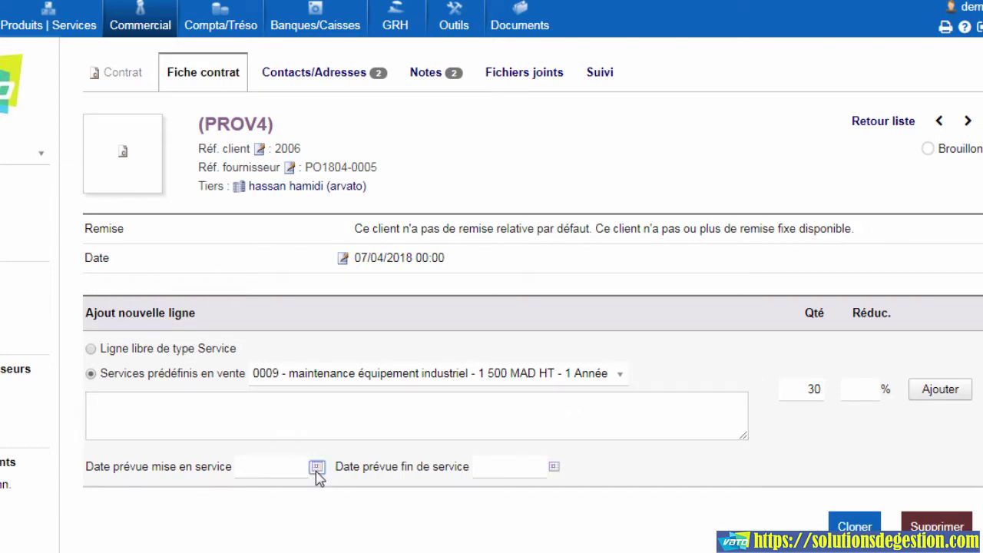
left_click(316, 468)
left_click(358, 403)
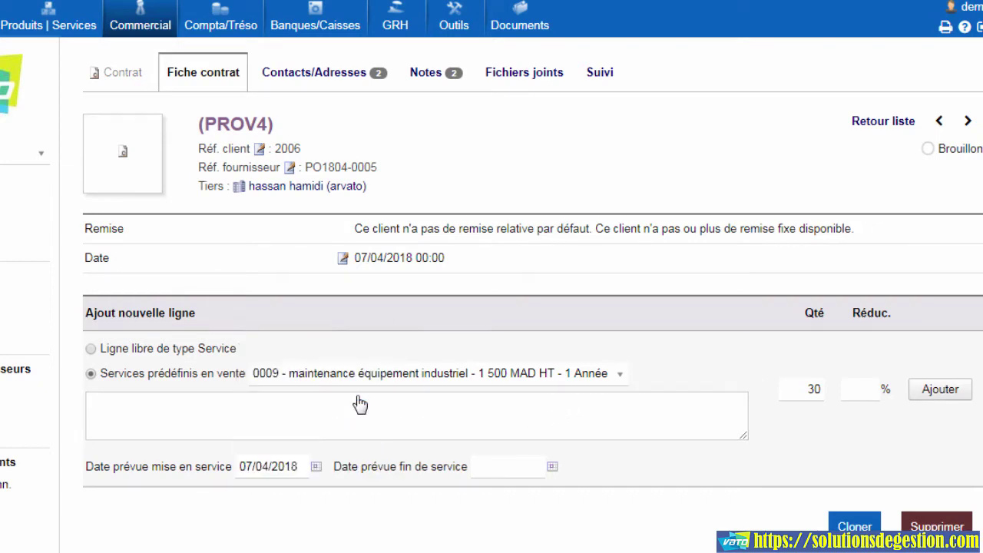
triple_click(175, 469)
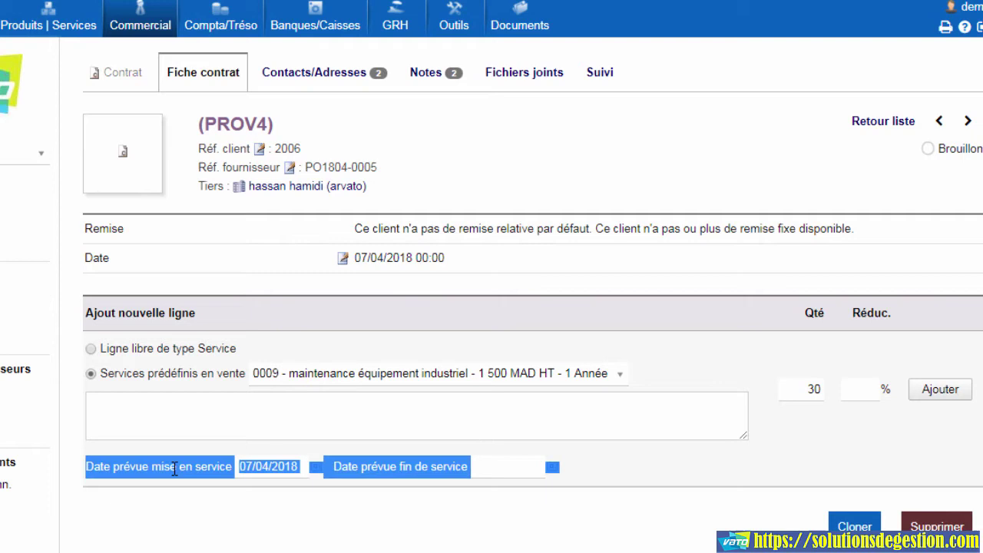
- Set the planned end-of-service date to 07/04/2019 and add the service line to the contract
left_click(414, 467)
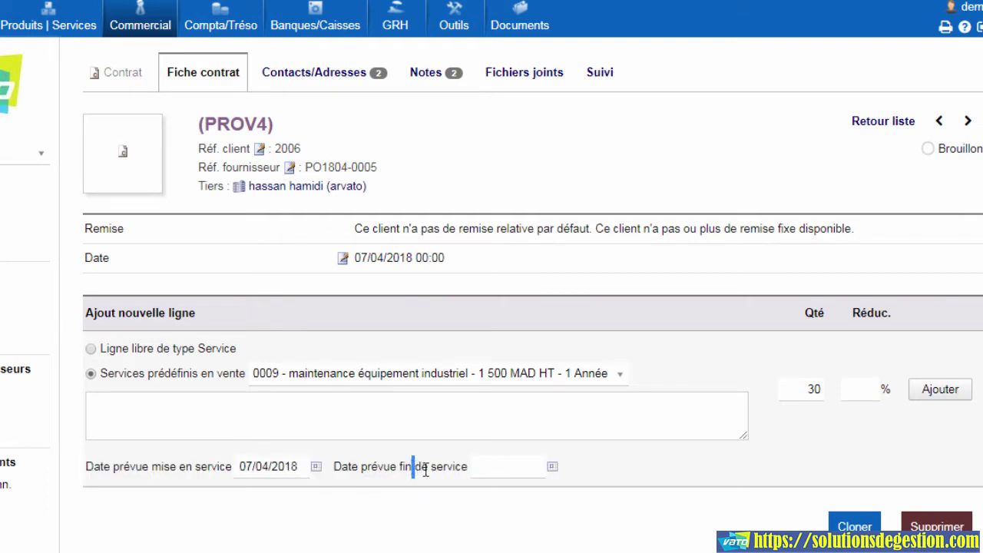
left_click(553, 468)
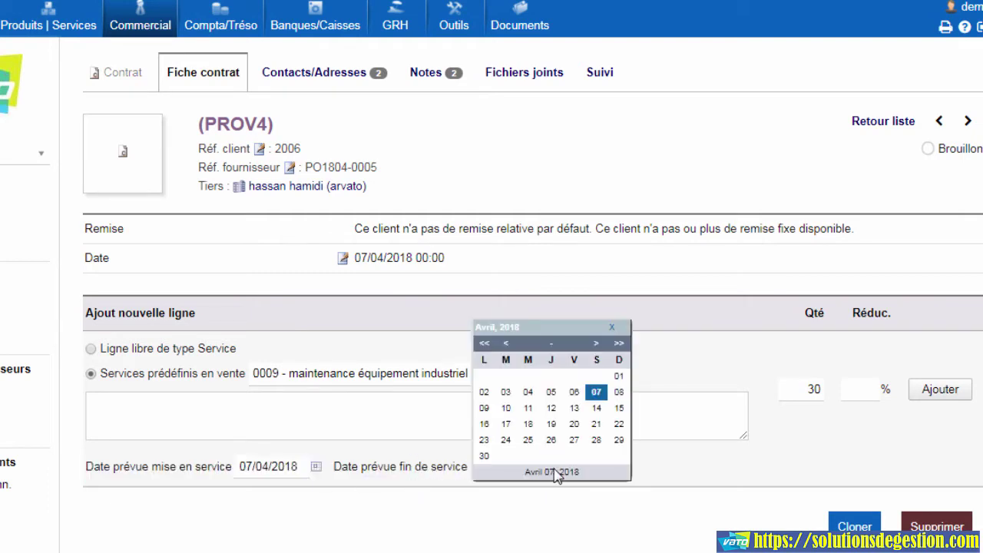
left_click(618, 342)
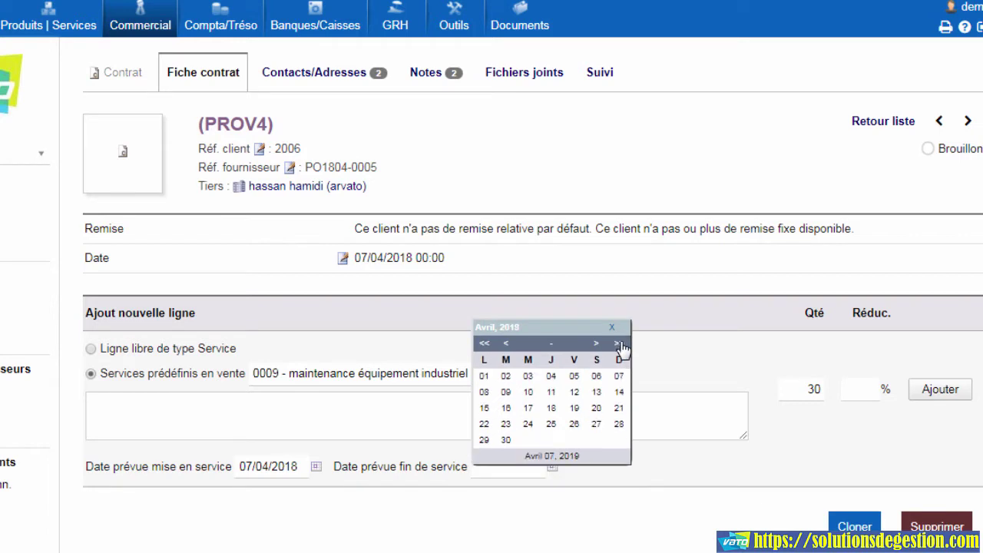
left_click(619, 377)
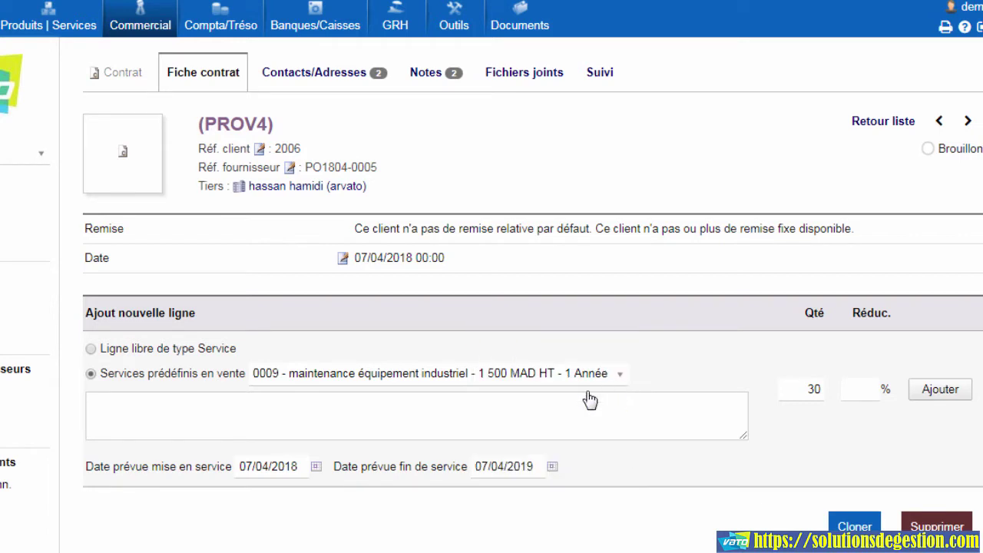
double_click(497, 467)
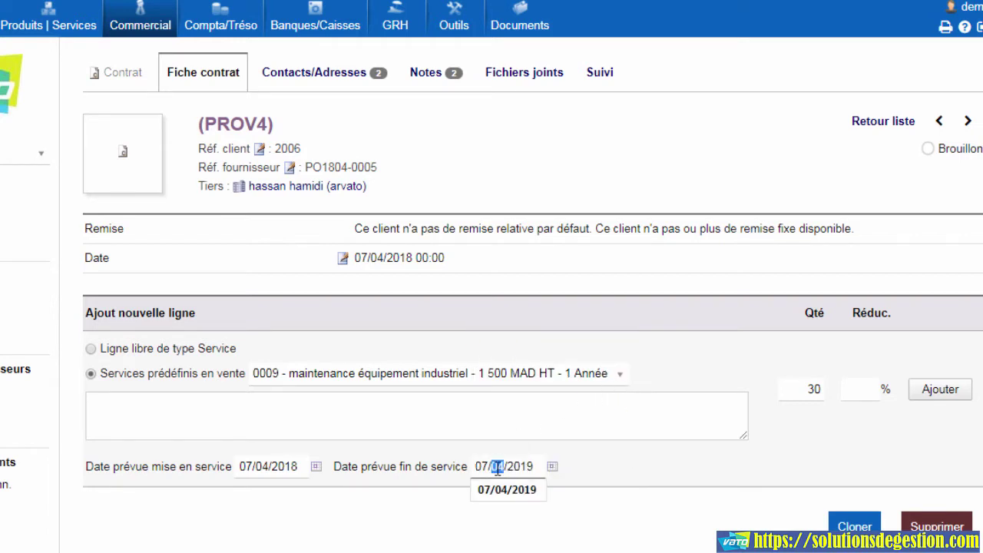
double_click(286, 466)
double_click(524, 467)
left_click(730, 465)
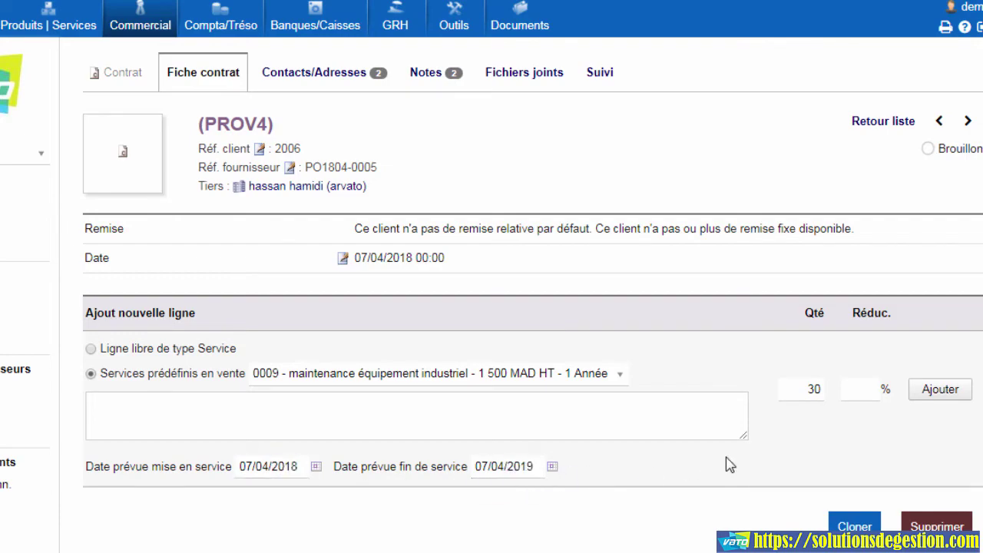
- Check the added maintenance service line and its planned start and end dates on the contract card
scroll(789, 468, "down", 3)
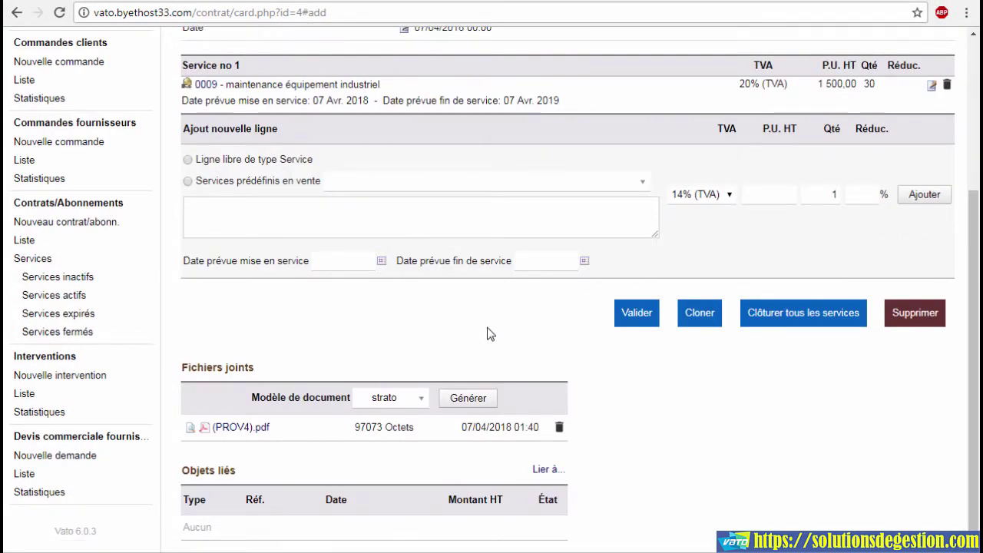
scroll(487, 334, "up", 2)
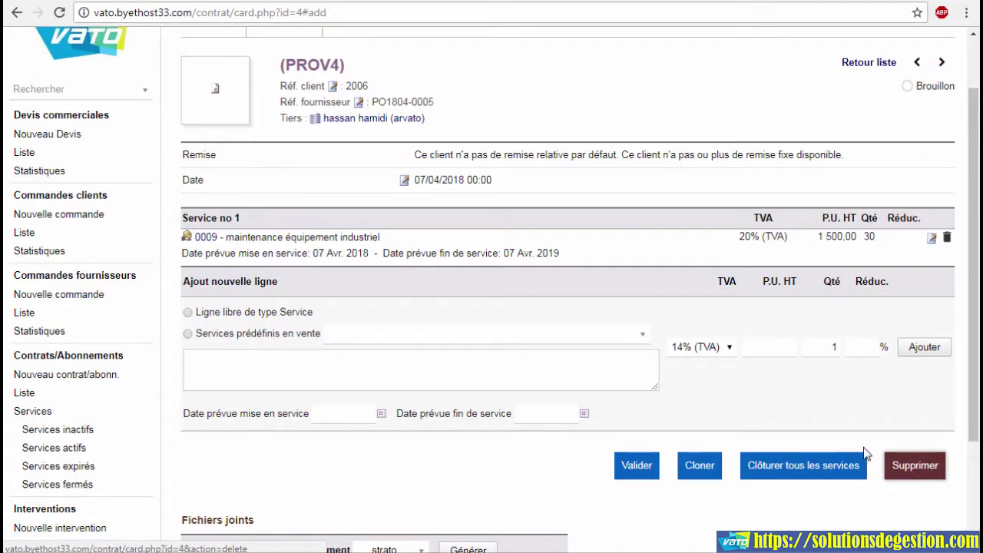
left_click_drag(561, 253, 298, 255)
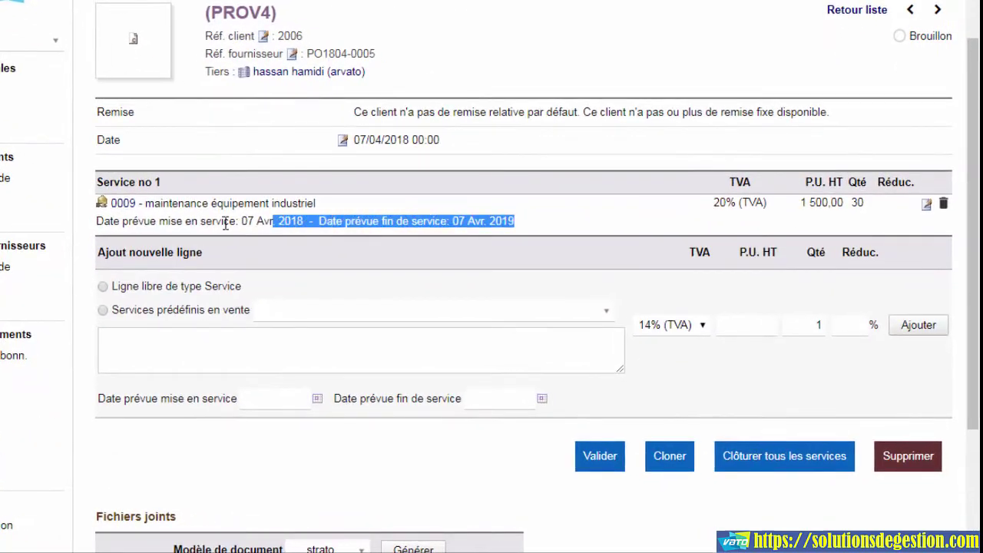
left_click_drag(225, 222, 98, 220)
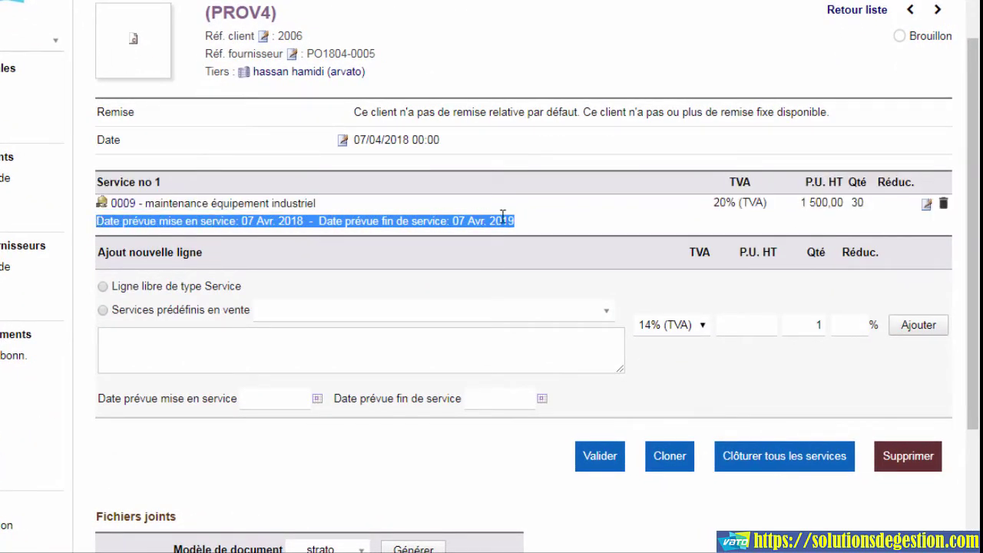
left_click(581, 223)
scroll(581, 223, "down", 2)
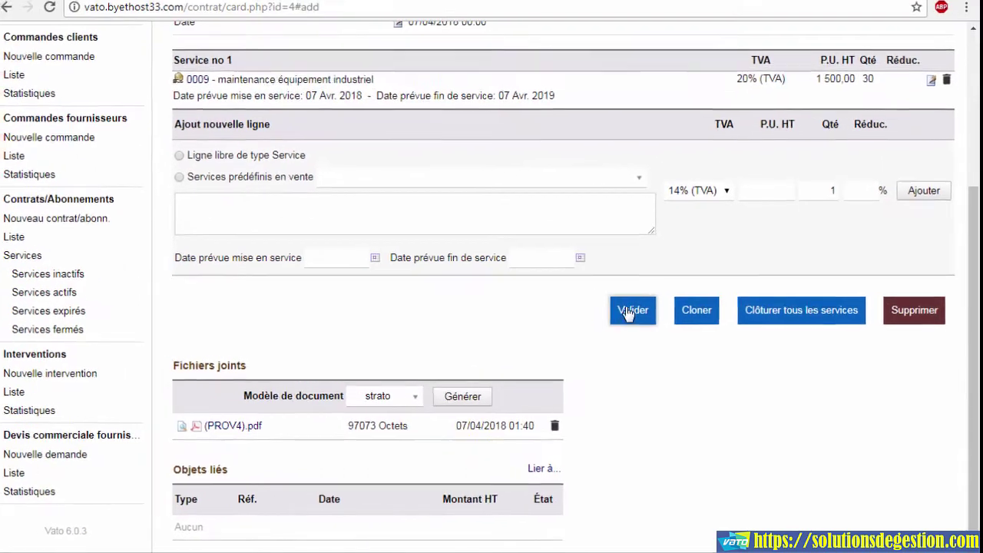
- Validate the draft contract under the proposed reference and confirm the validation
left_click(630, 310)
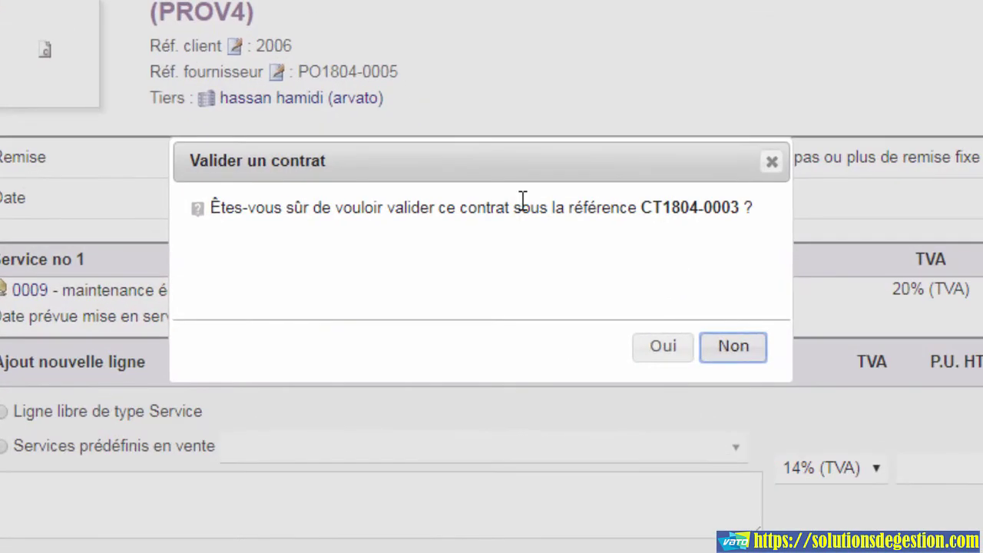
triple_click(522, 198)
left_click(504, 263)
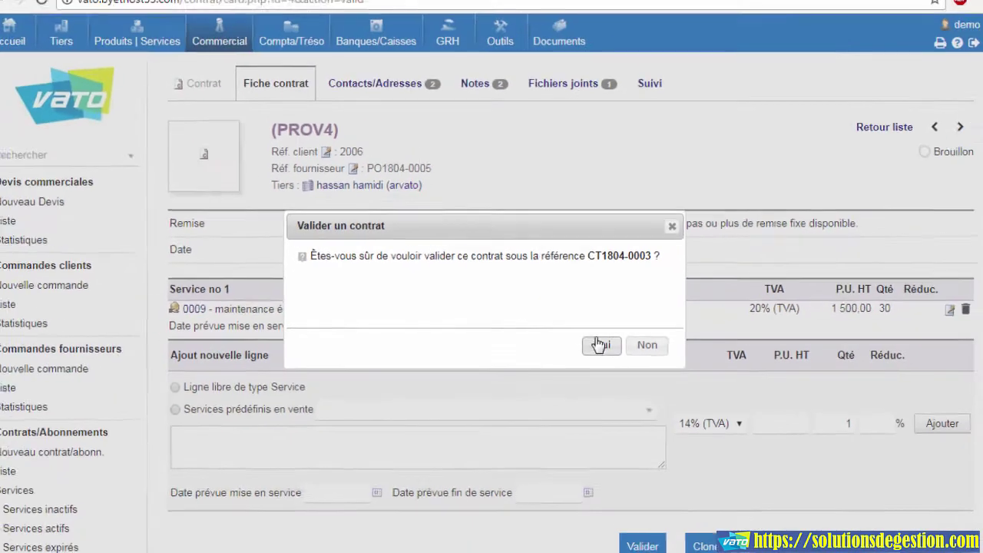
left_click(599, 345)
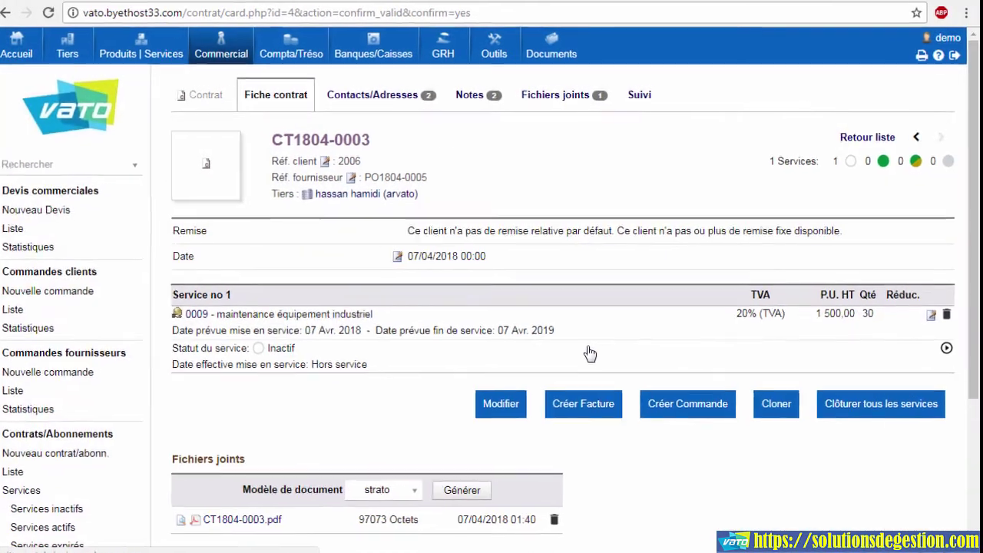
- Review the validated contract's attached files, linked objects and the status of its maintenance service line
scroll(441, 357, "down", 3)
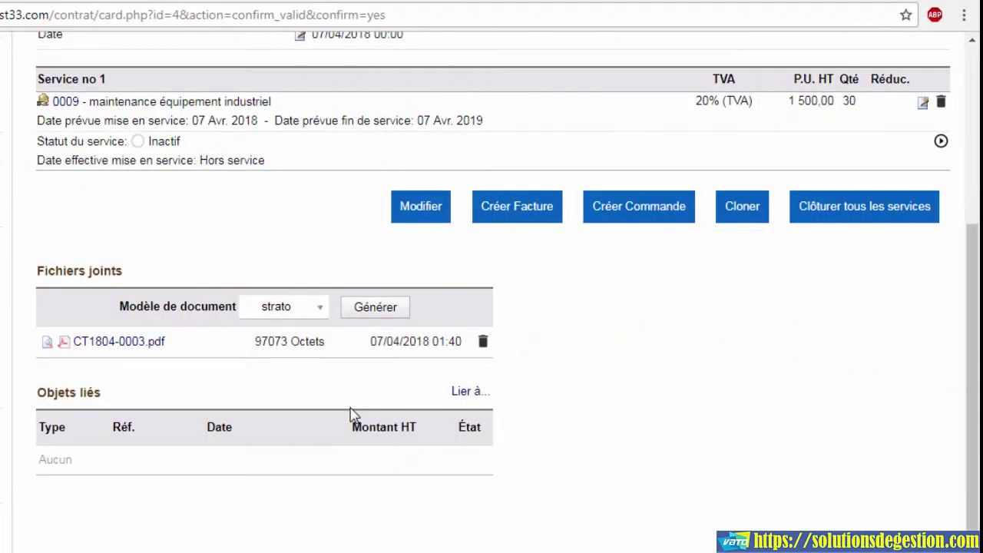
scroll(349, 415, "up", 2)
scroll(350, 415, "up", 1)
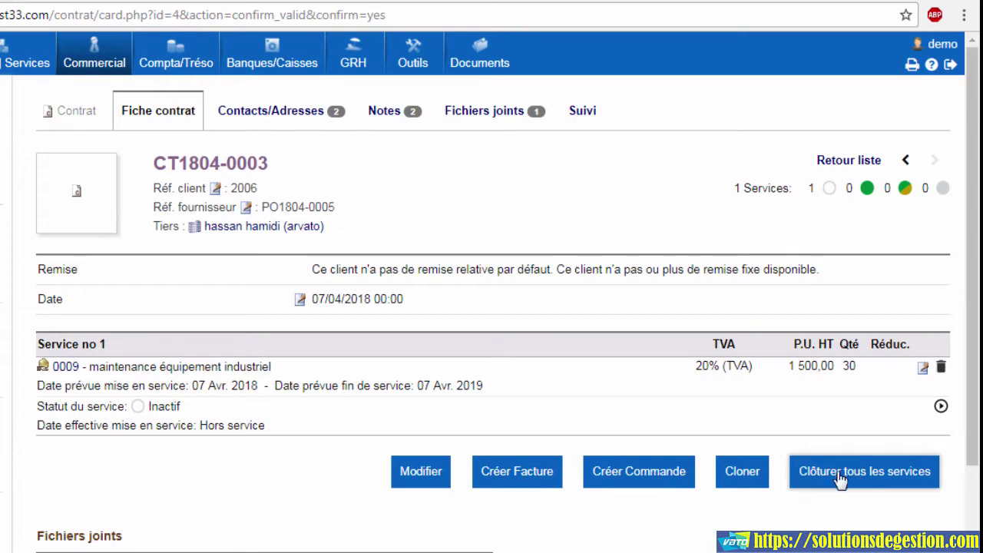
triple_click(68, 411)
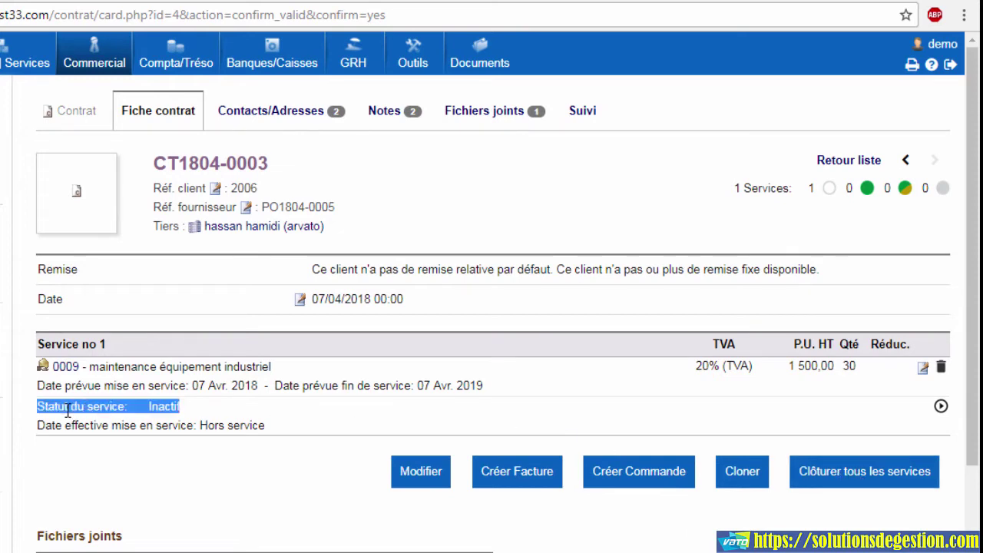
double_click(161, 411)
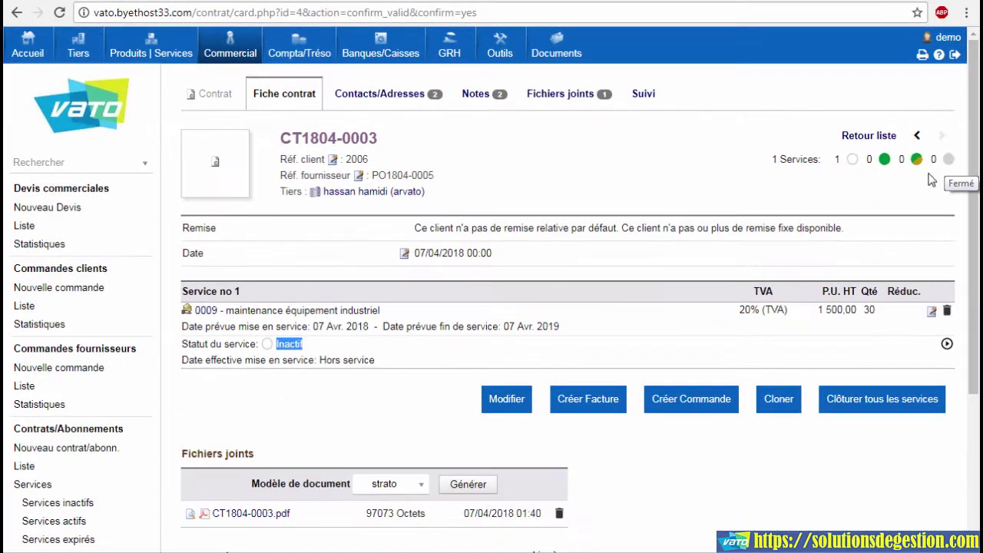
double_click(298, 346)
- Open the activation form for the maintenance service line and enter the comment "service active"
left_click(947, 346)
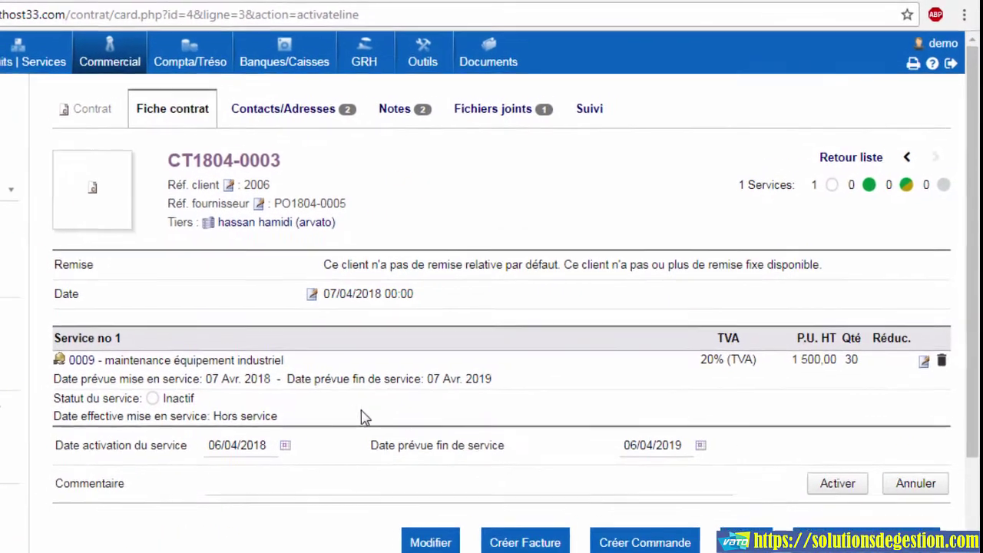
scroll(336, 417, "down", 1)
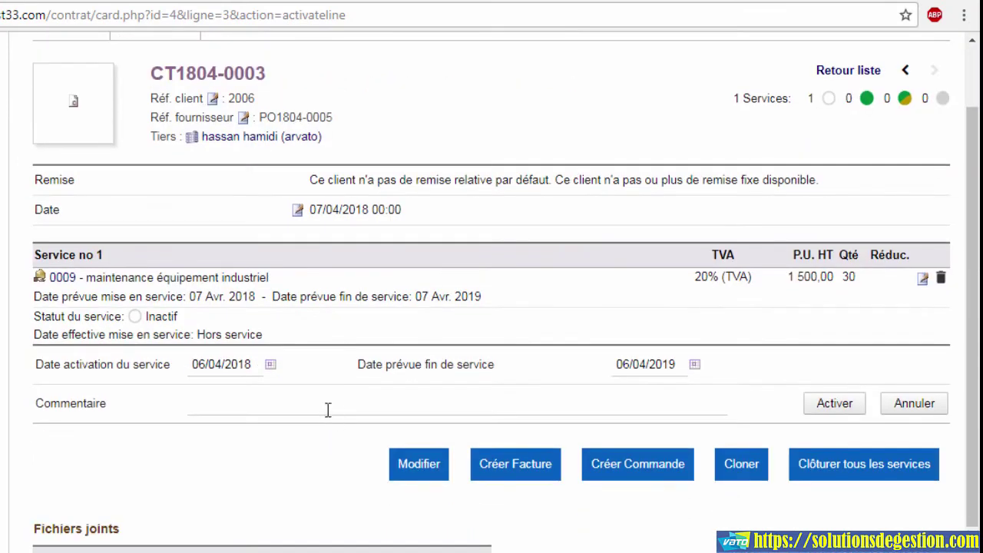
left_click(300, 406)
type("service active")
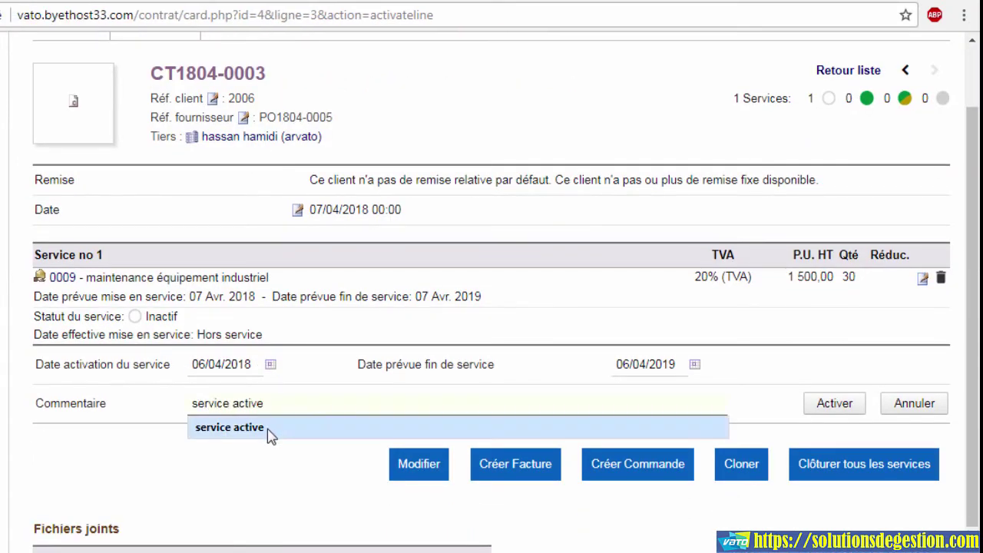
left_click(267, 428)
double_click(100, 408)
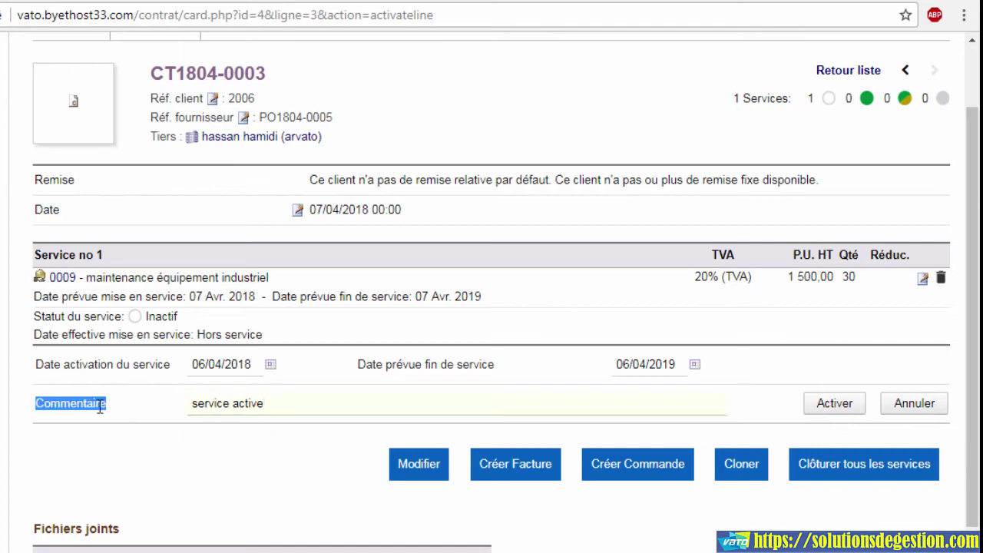
triple_click(214, 404)
left_click(324, 376)
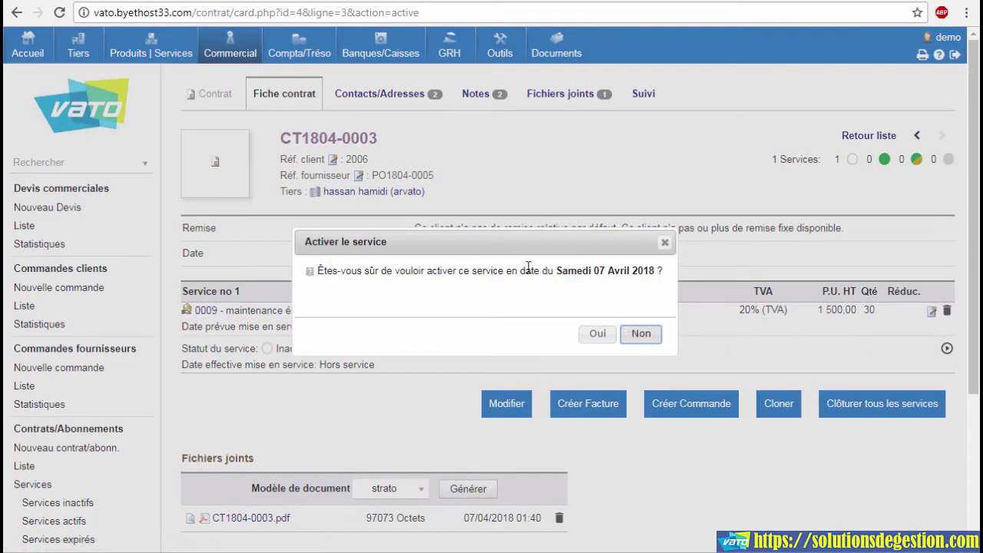
- Confirm the maintenance service's activation dated 07 April 2018 and check its service status
triple_click(527, 270)
left_click(531, 303)
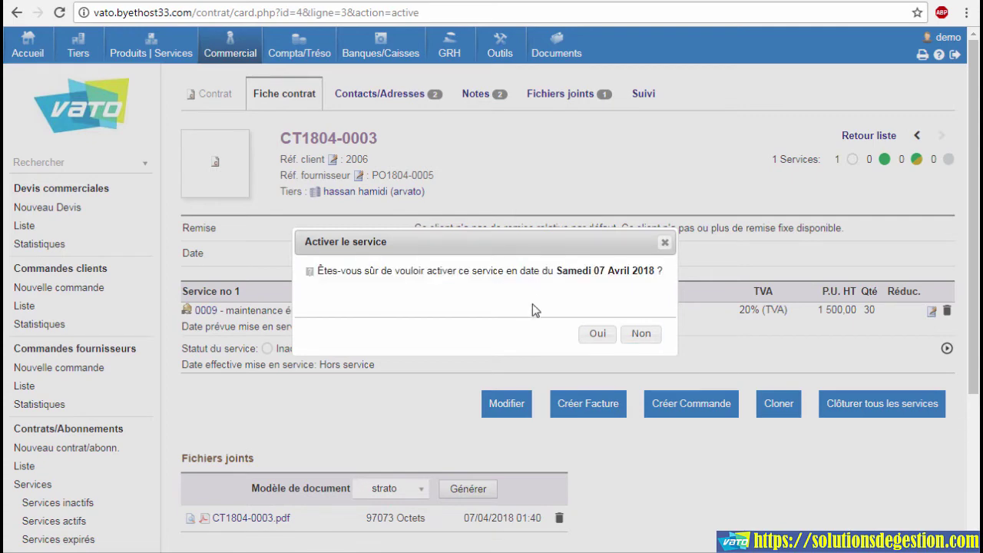
left_click(597, 335)
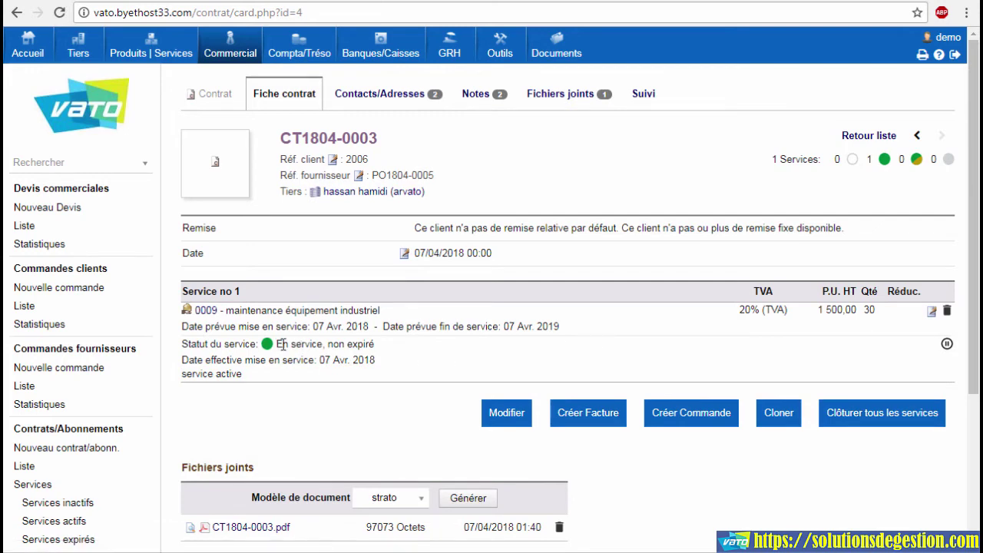
left_click_drag(277, 344, 385, 353)
left_click(432, 351)
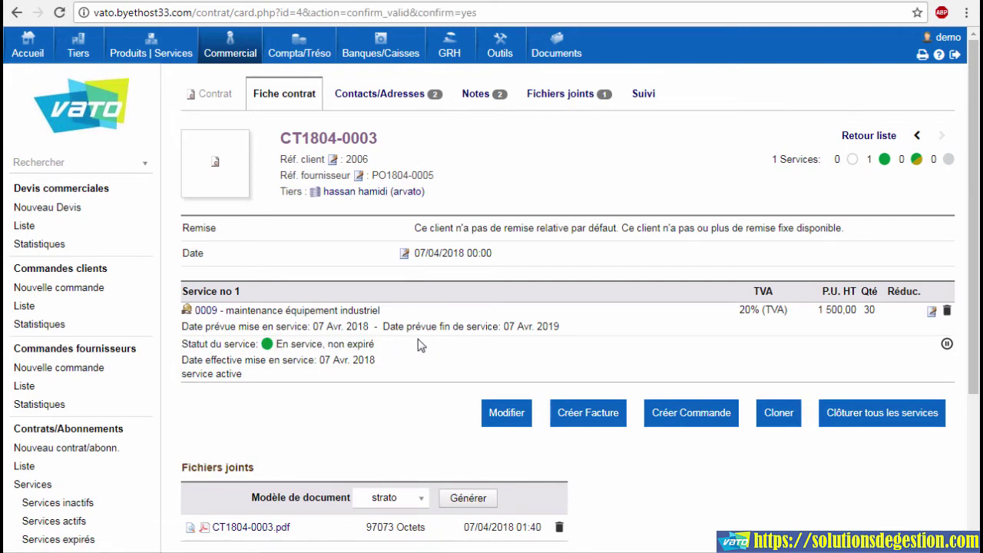
- Download the contract's generated PDF from its attached files and open it
scroll(417, 376, "down", 2)
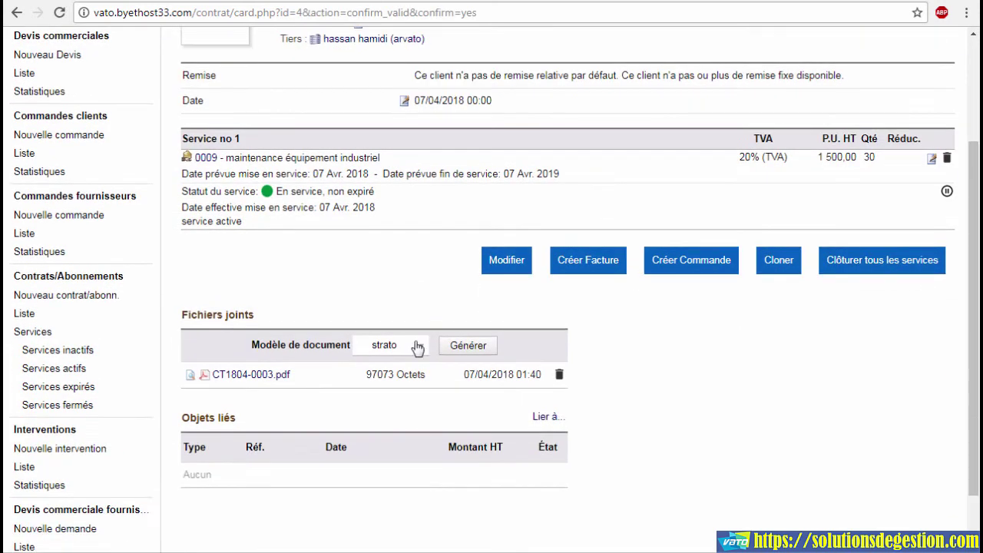
left_click(277, 376)
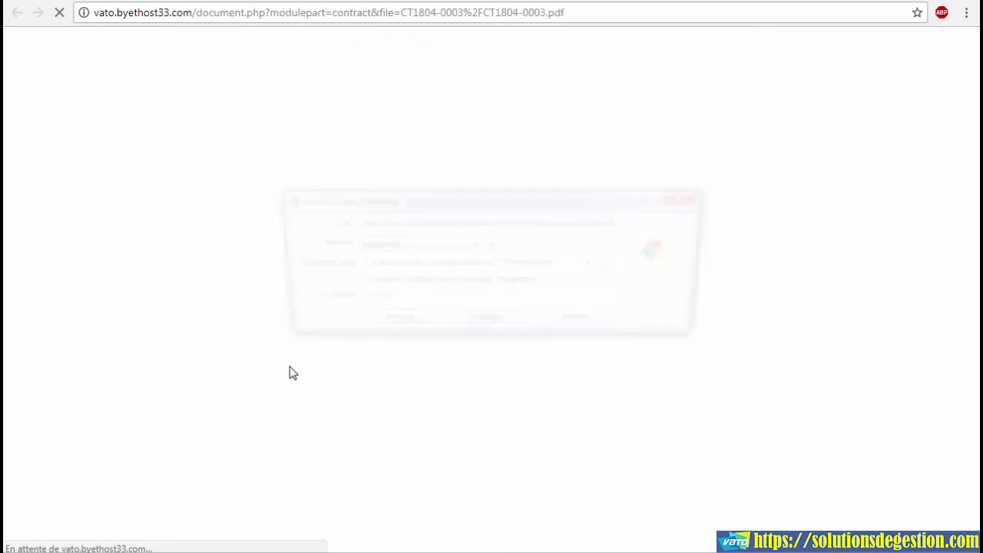
left_click(484, 329)
left_click(375, 323)
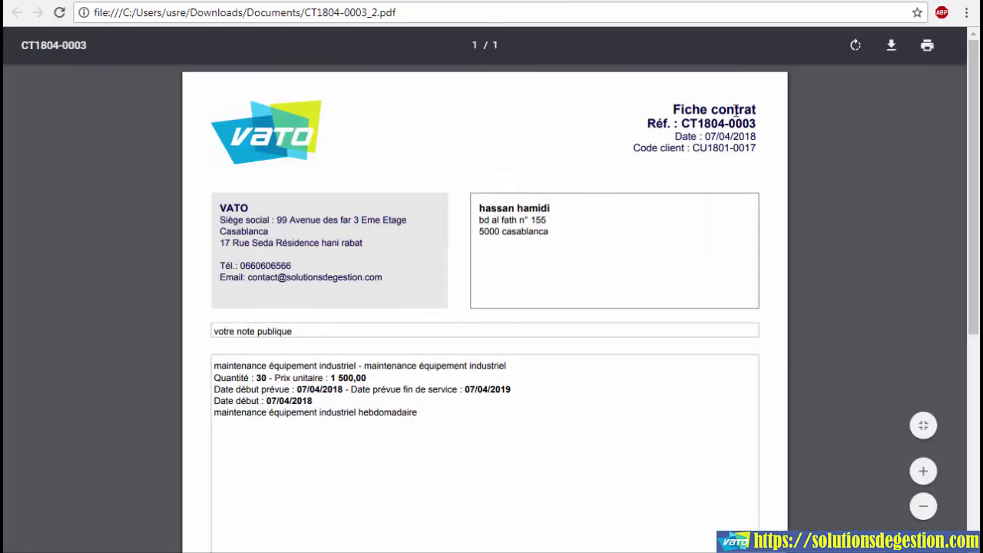
- Examine the contract PDF's title, customer address block and issuing company's contact details
double_click(735, 111)
left_click(641, 163)
left_click_drag(547, 235, 501, 215)
left_click(501, 215)
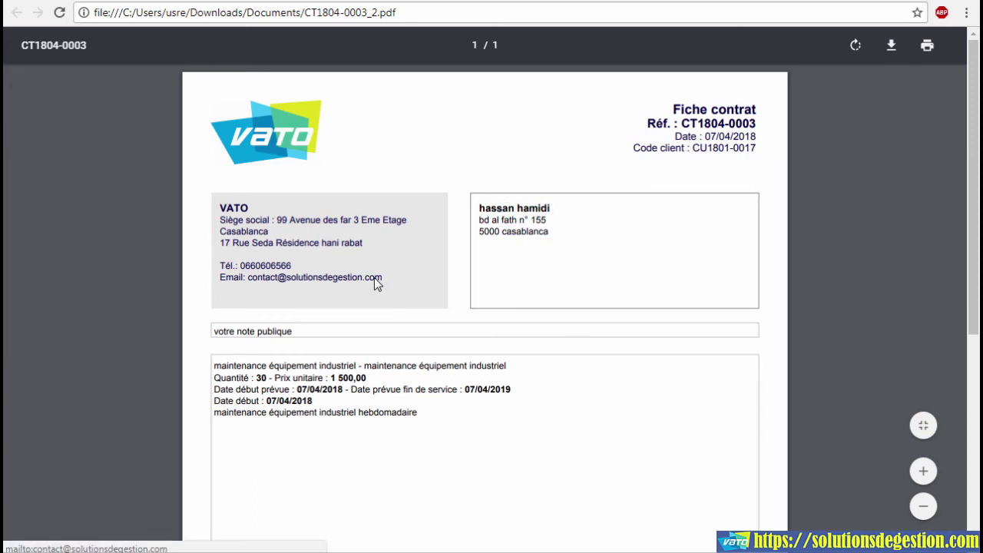
left_click_drag(343, 227, 367, 266)
left_click(407, 288)
- Examine the maintenance service's description, quantity, unit price and service dates in the contract PDF
scroll(399, 321, "down", 3)
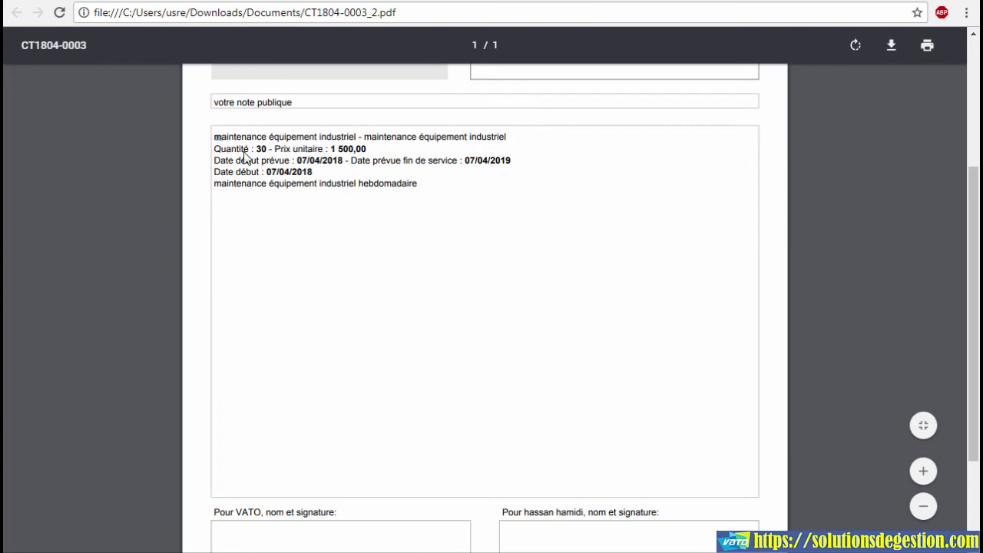
left_click_drag(246, 156, 425, 187)
left_click(460, 191)
double_click(330, 163)
left_click(486, 160)
- Check the name and signature areas for both parties at the end of the contract PDF
scroll(403, 254, "down", 2)
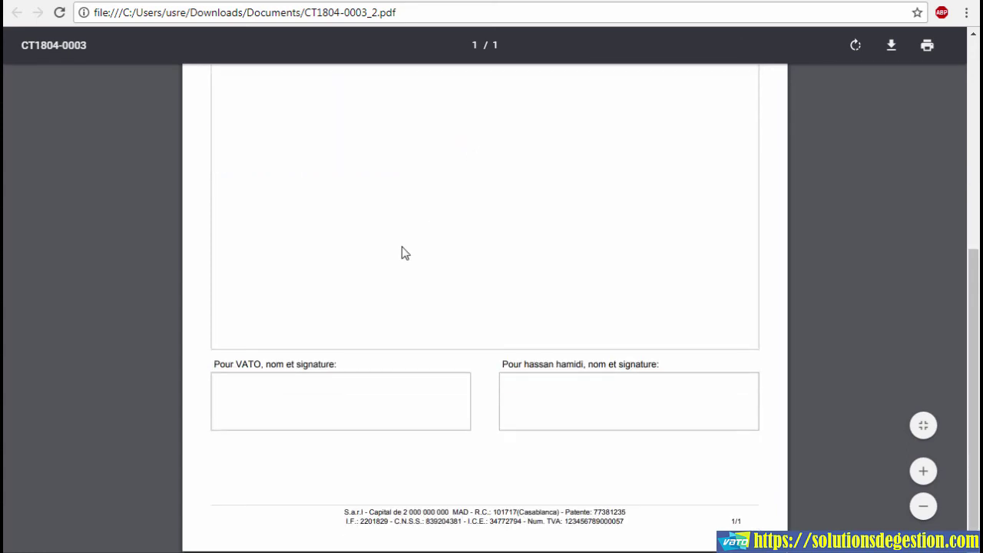
triple_click(306, 363)
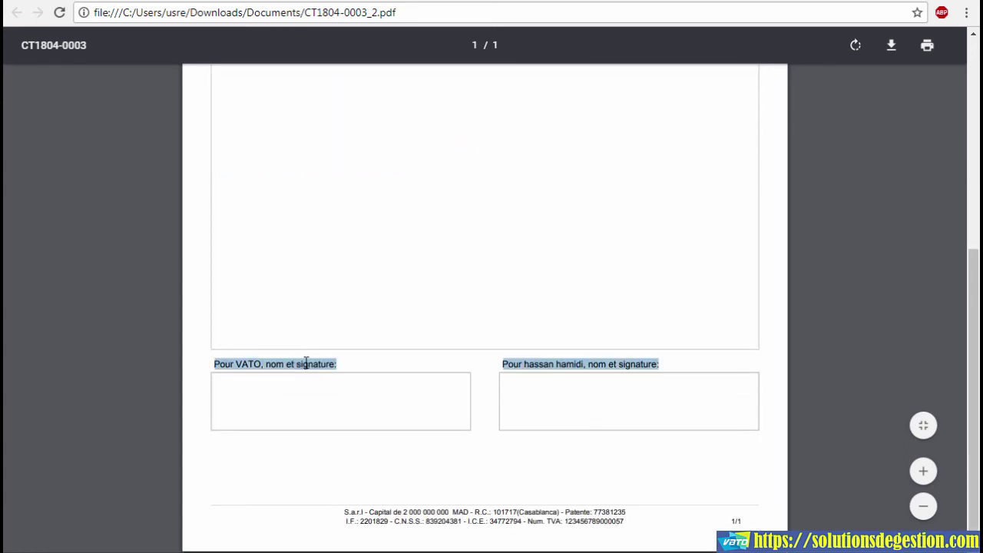
left_click(420, 414)
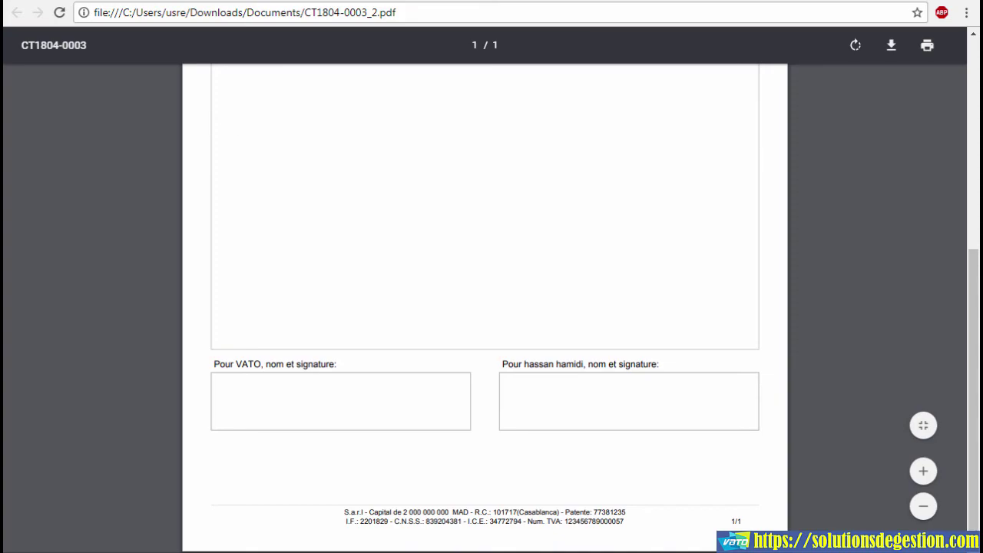